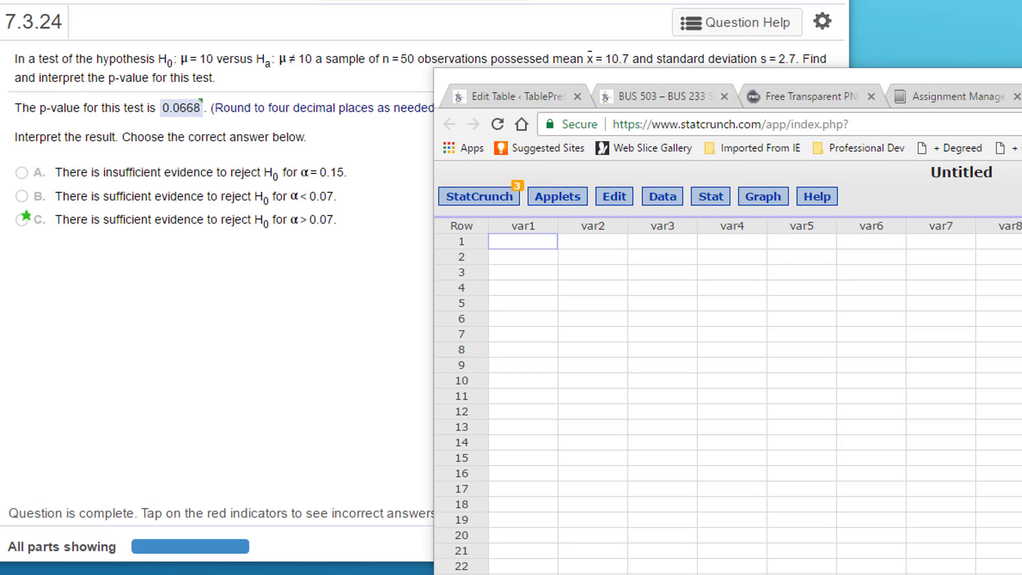
Set up a one-sample Z test from summary data with sample mean 10.7, standard deviation 2.7, sample size 50 and null hypothesis mean 10
left_click(704, 206)
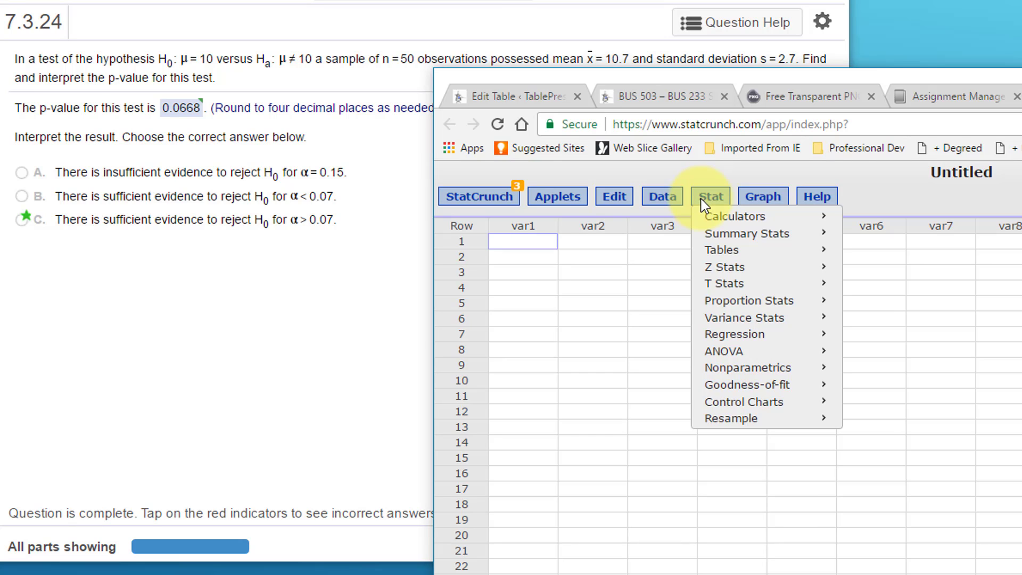
mouse_move(700, 268)
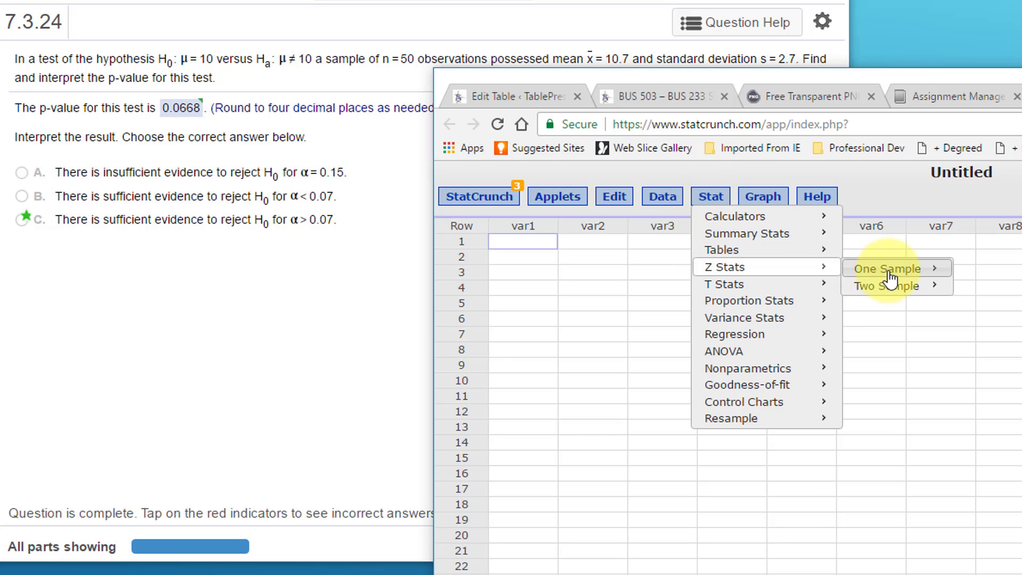
mouse_move(890, 278)
left_click(985, 292)
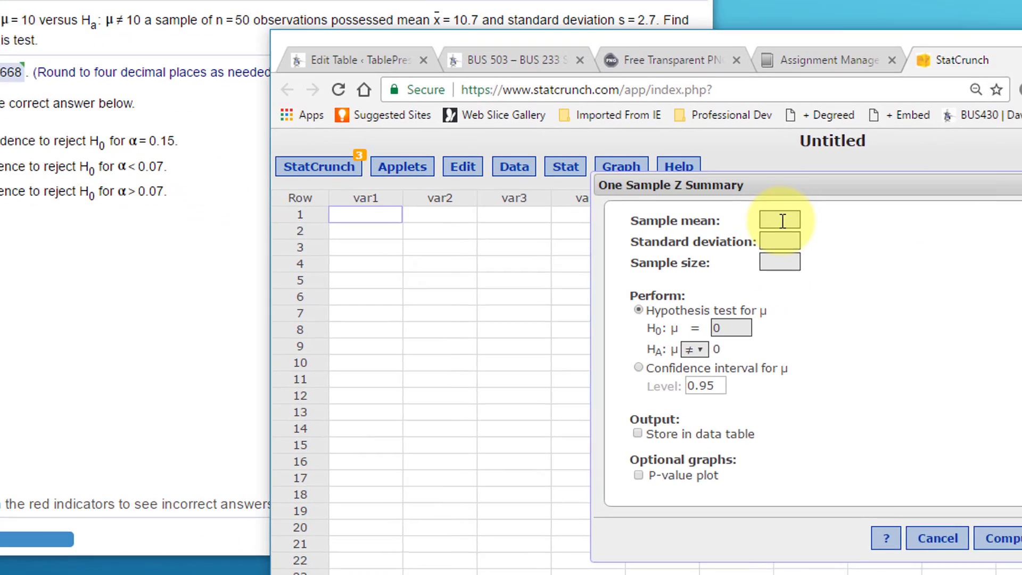
left_click(783, 220)
type("10")
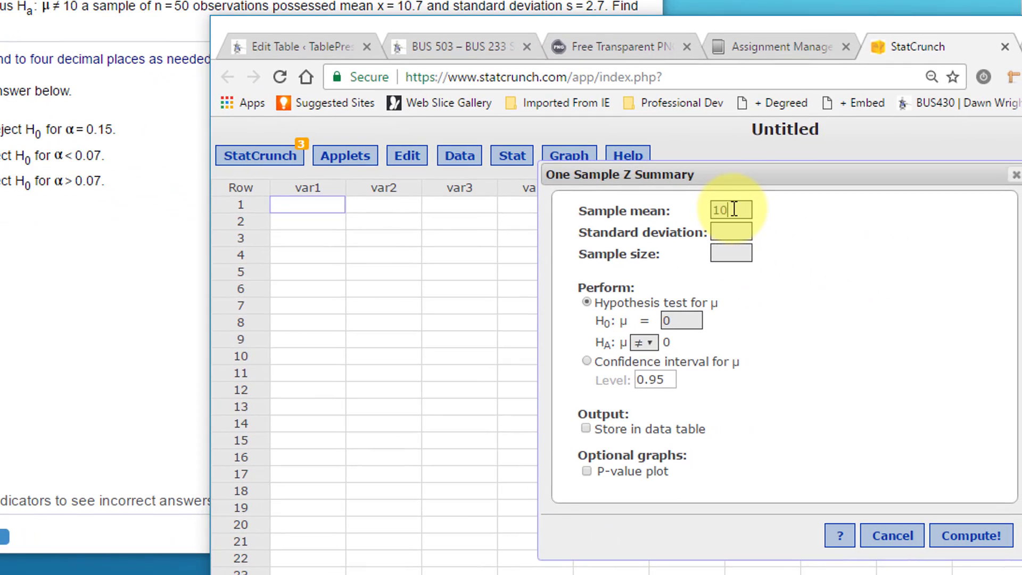
type(".7")
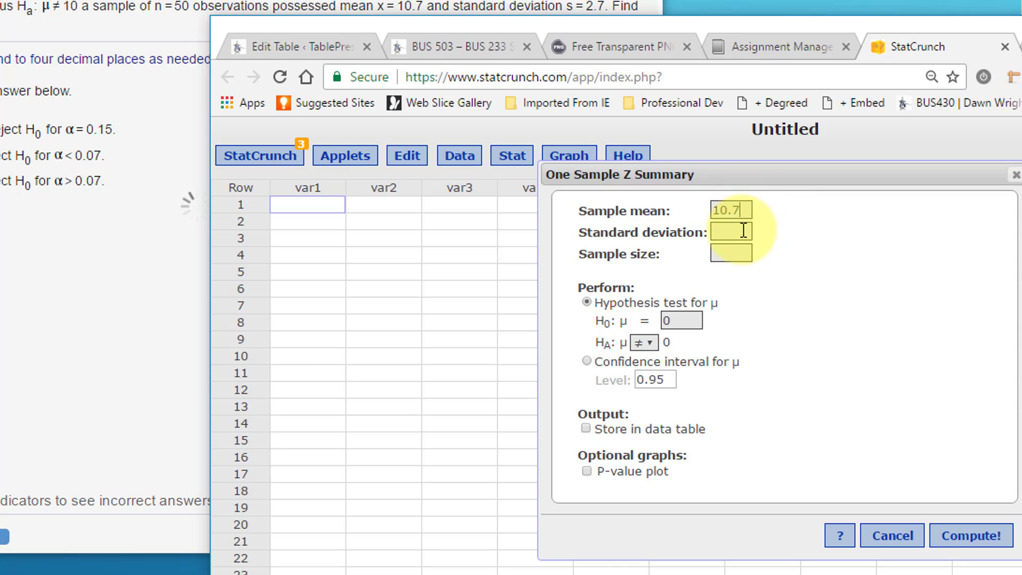
left_click(743, 230)
type("2.7")
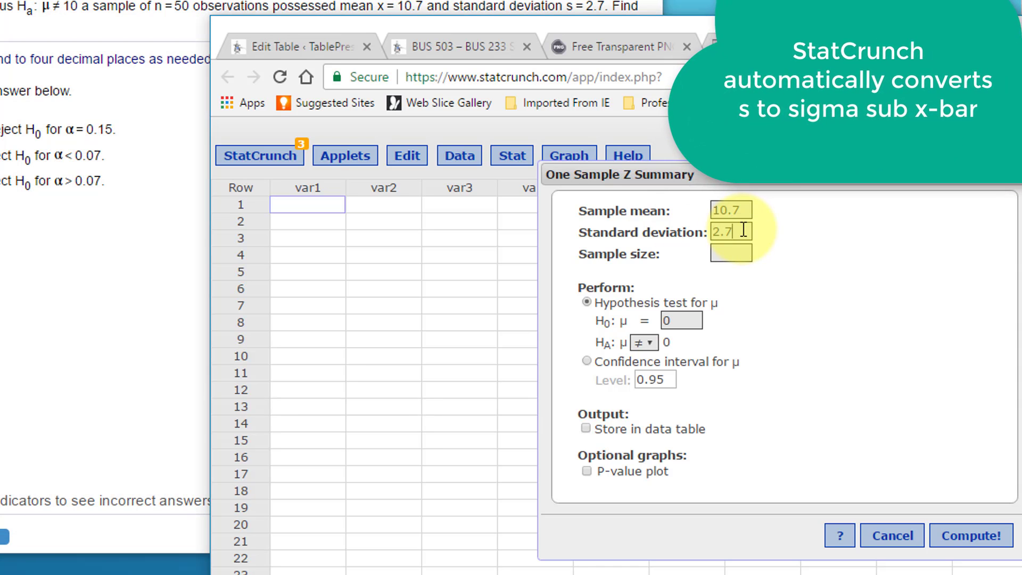
left_click(733, 254)
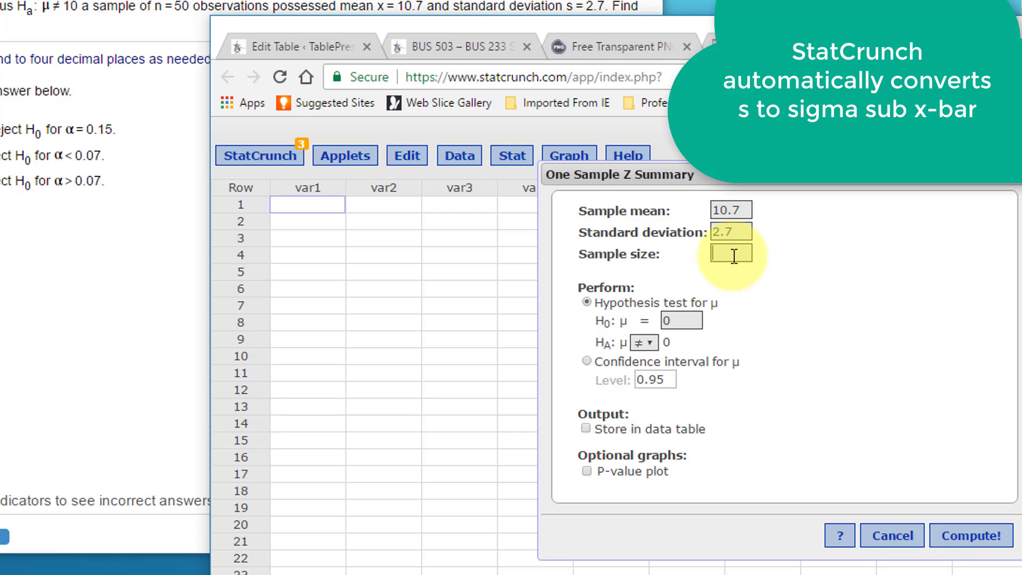
type("50")
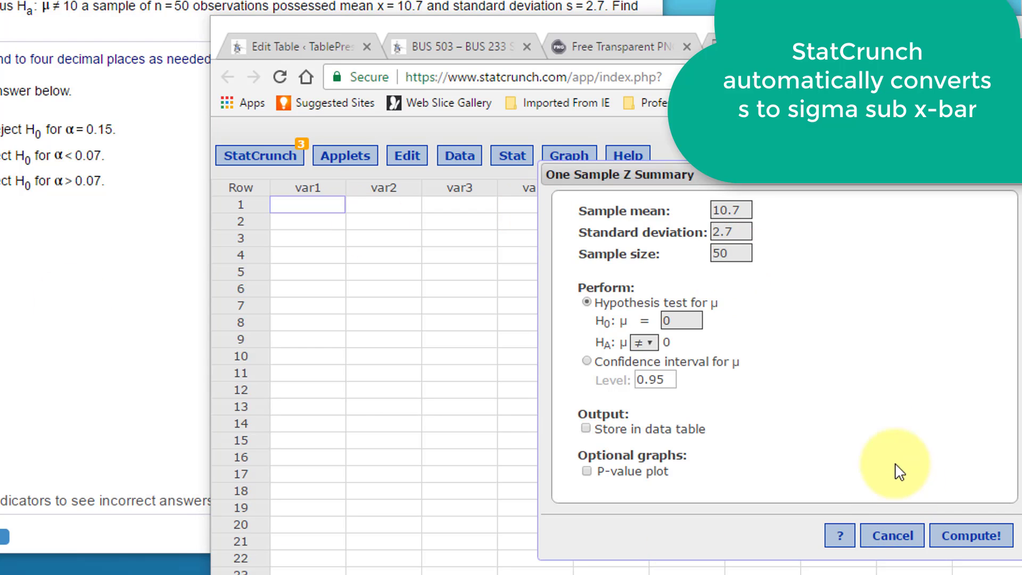
left_click_drag(678, 322, 633, 323)
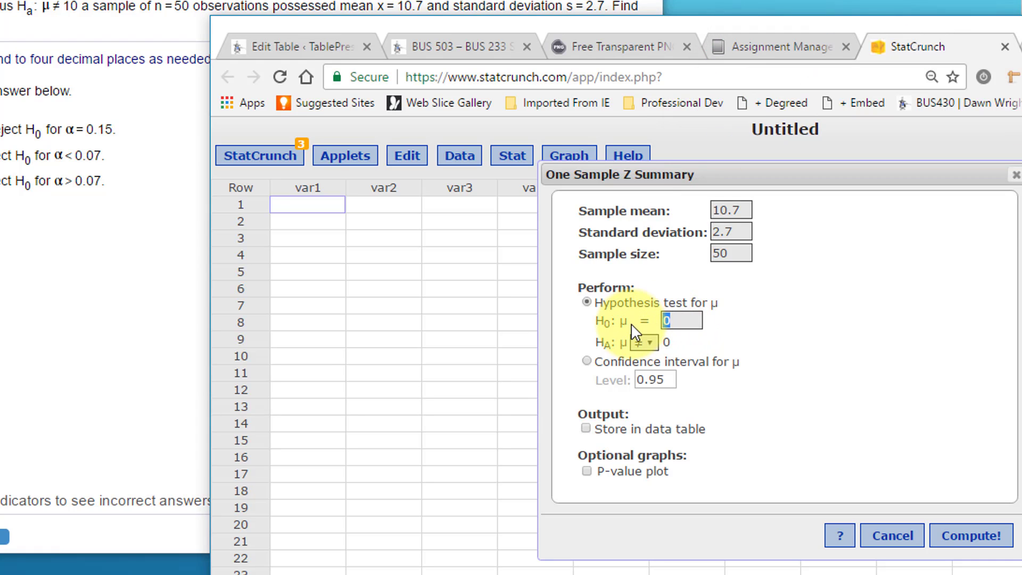
type("10")
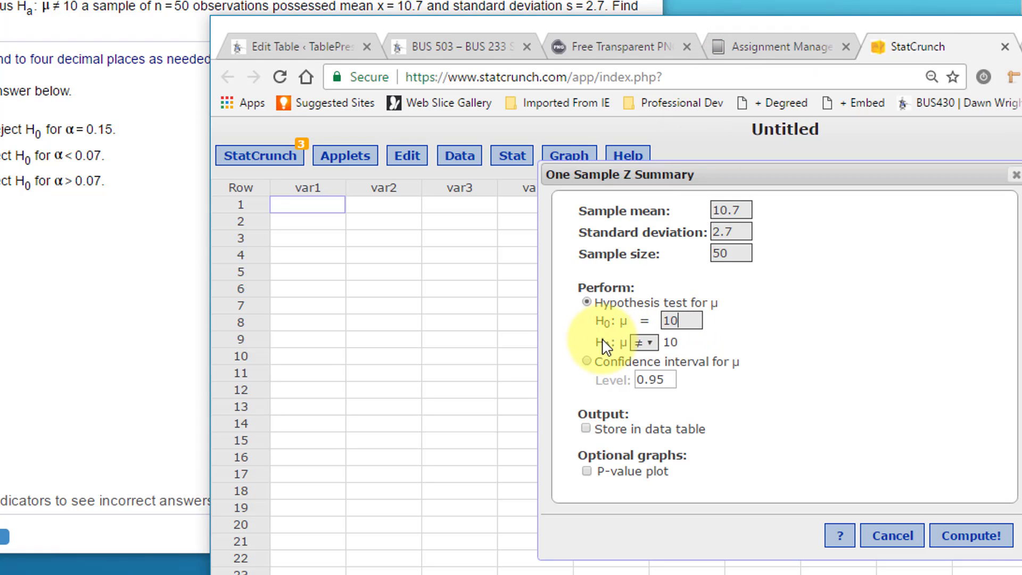
Try the less-than and greater-than operators for the alternative hypothesis, and return it to not-equal
left_click(643, 344)
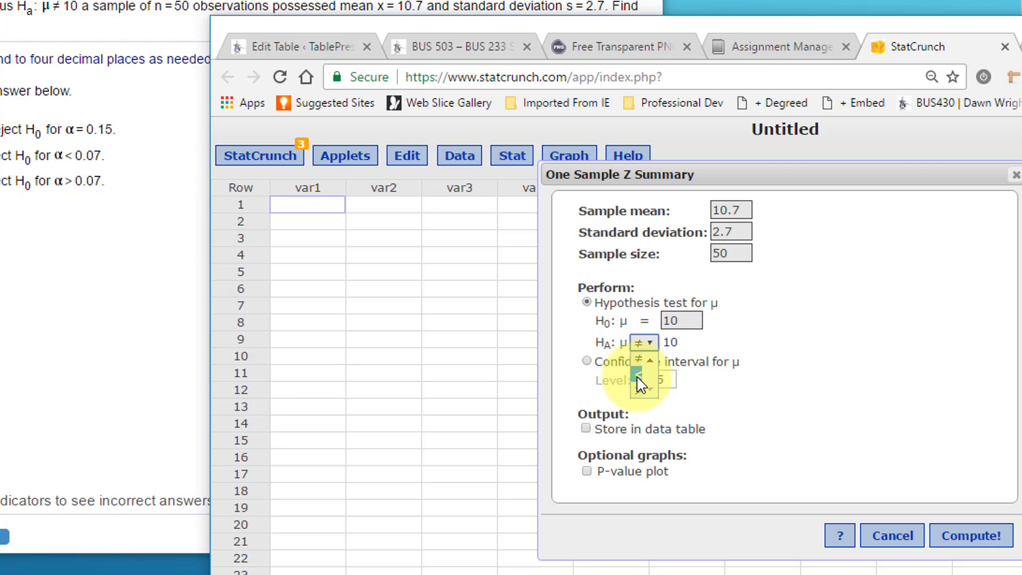
left_click(637, 375)
left_click(647, 342)
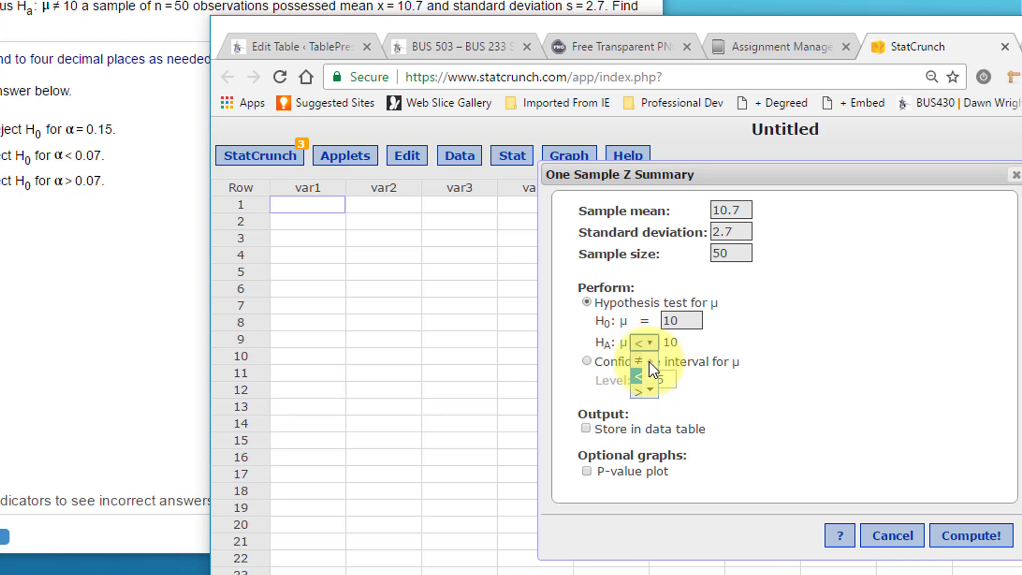
left_click(639, 391)
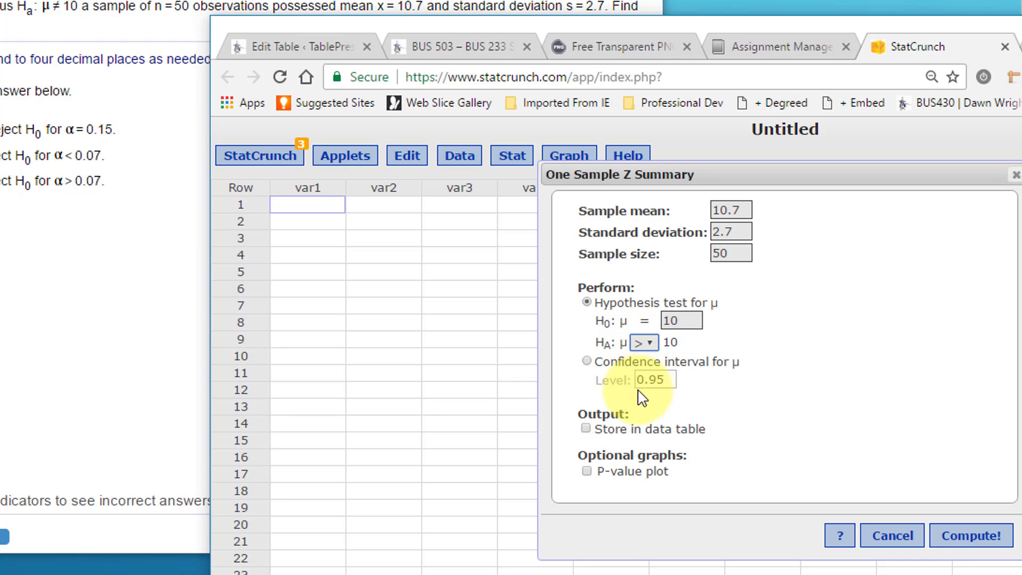
left_click(645, 342)
left_click(641, 359)
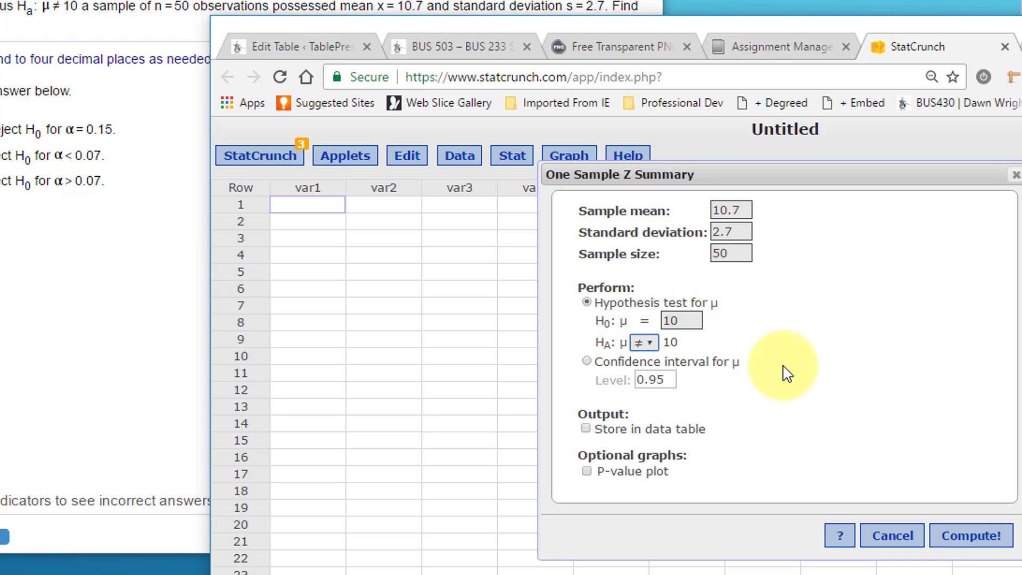
Compute the one-sample Z test and move its results window over the first columns of the data table
left_click(957, 536)
left_click_drag(1014, 286, 363, 208)
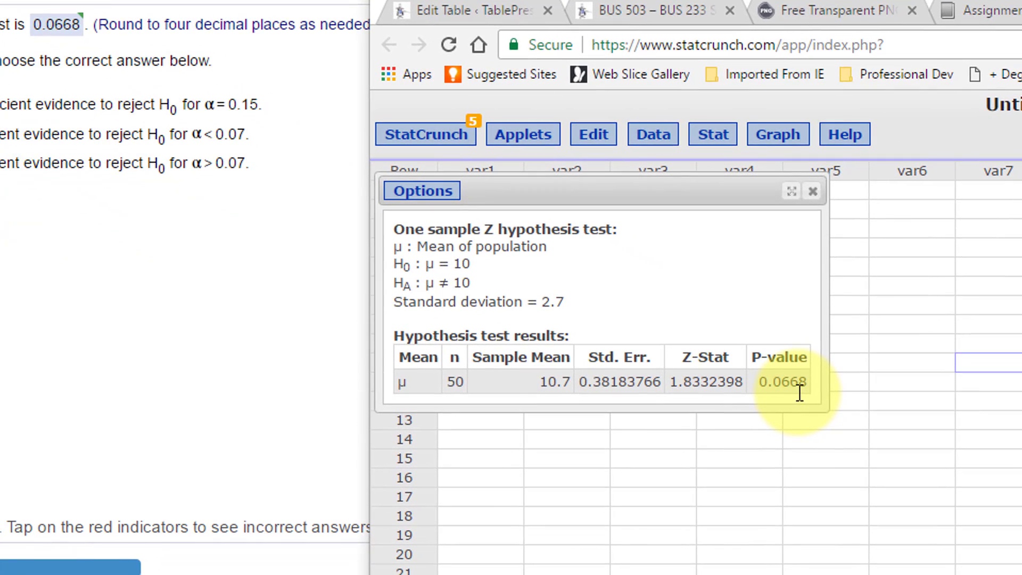
Start a one-sample T test from summary data with sample mean 10.7, sample standard deviation 2.7 and sample size 50
left_click(713, 134)
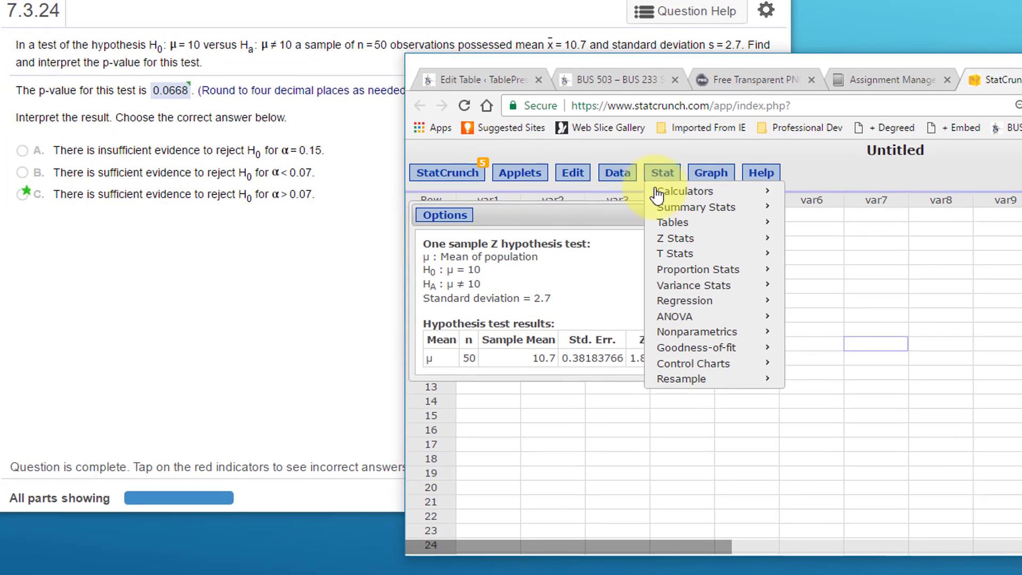
mouse_move(662, 256)
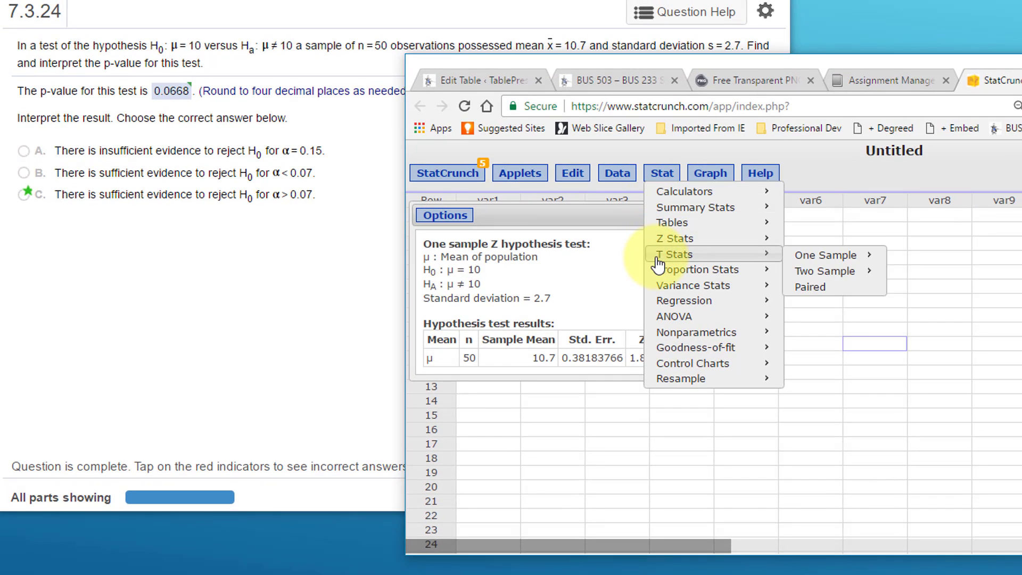
mouse_move(833, 258)
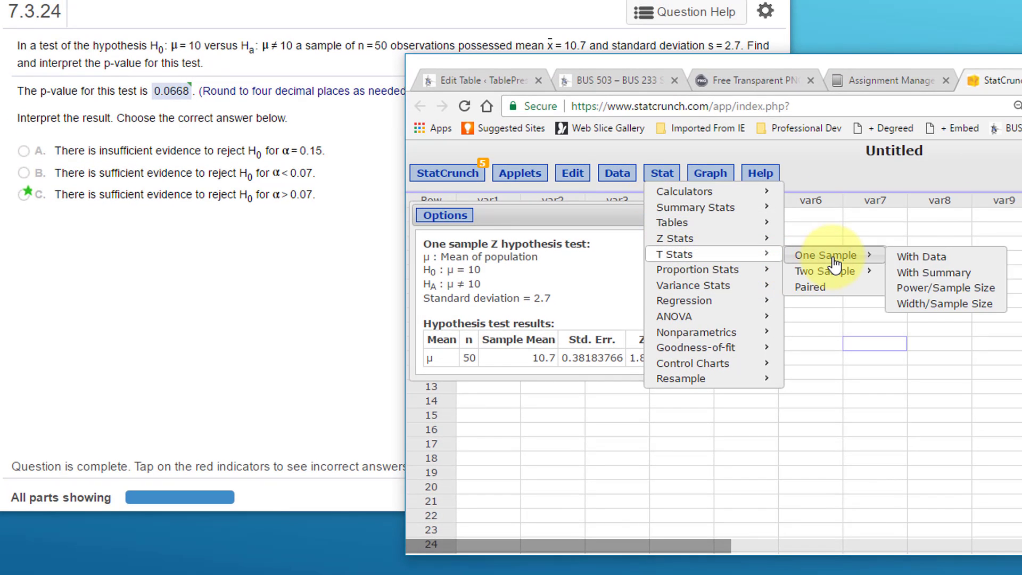
left_click(950, 274)
left_click_drag(912, 188, 930, 152)
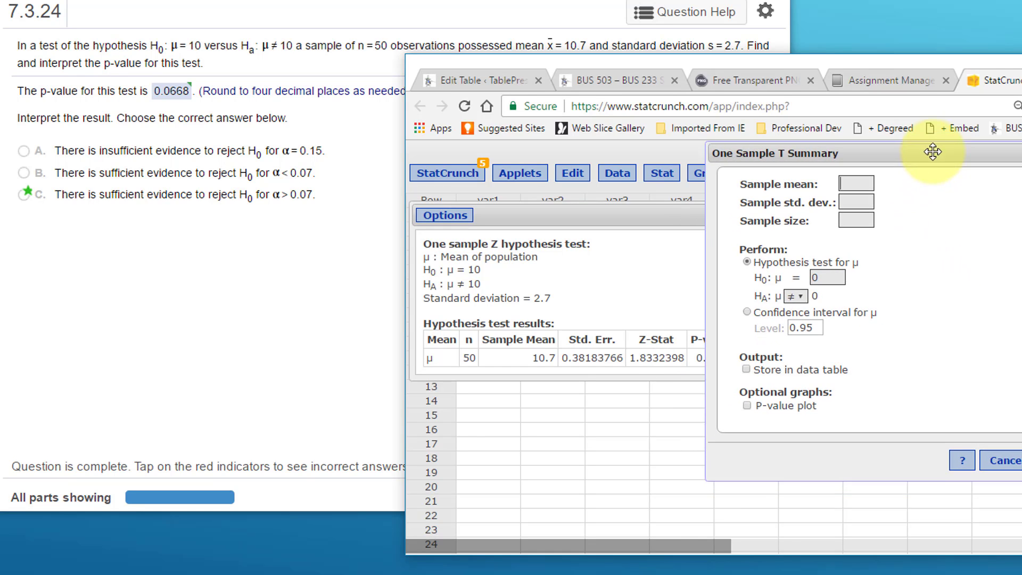
left_click(859, 185)
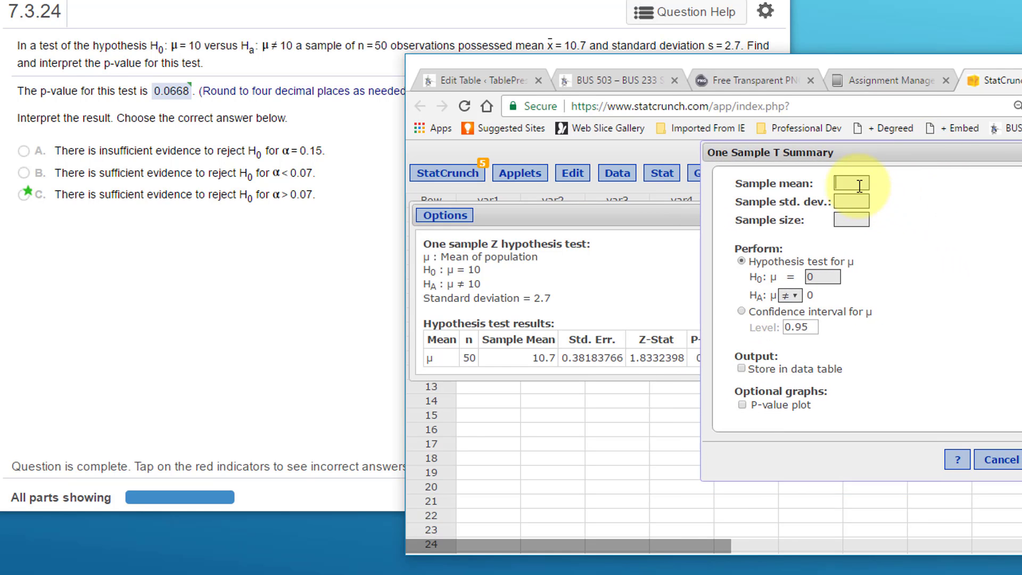
type("10.7")
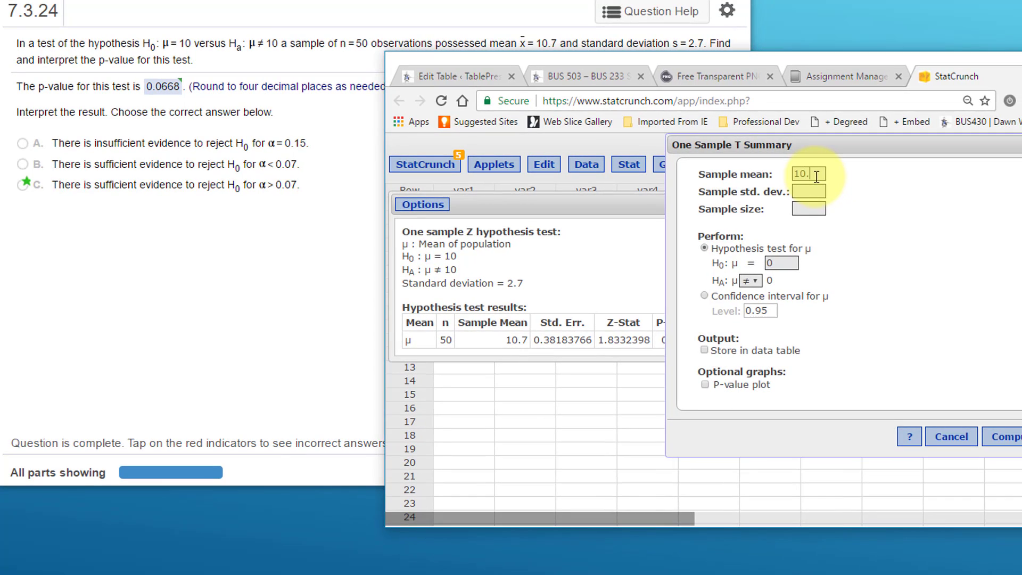
left_click(813, 191)
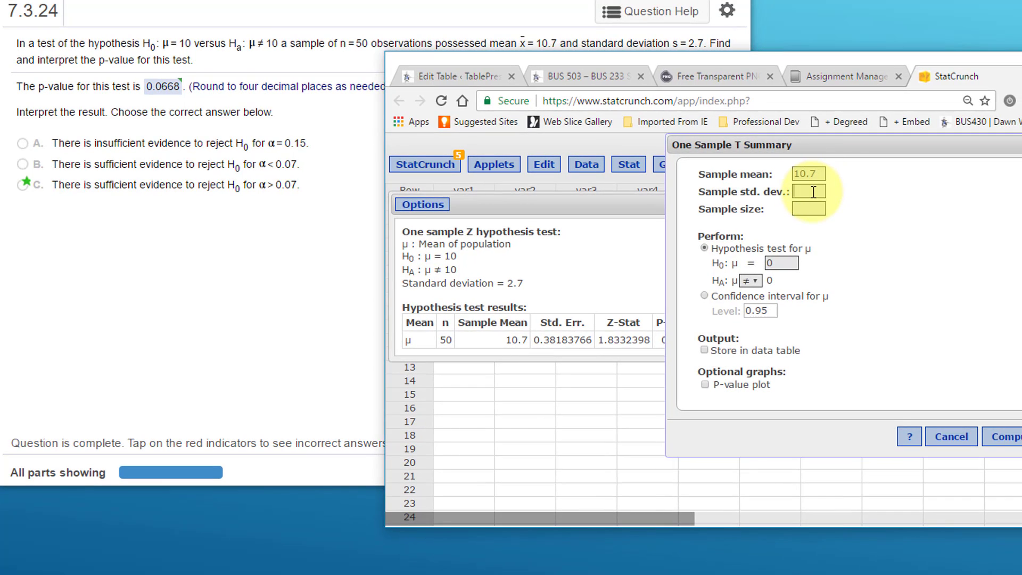
type("2.7")
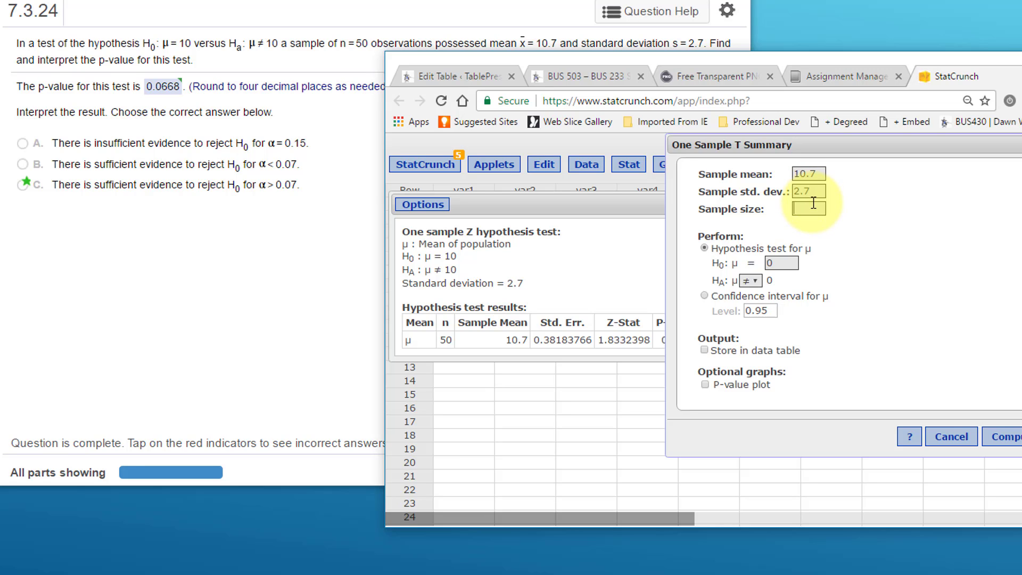
left_click(813, 207)
type("50")
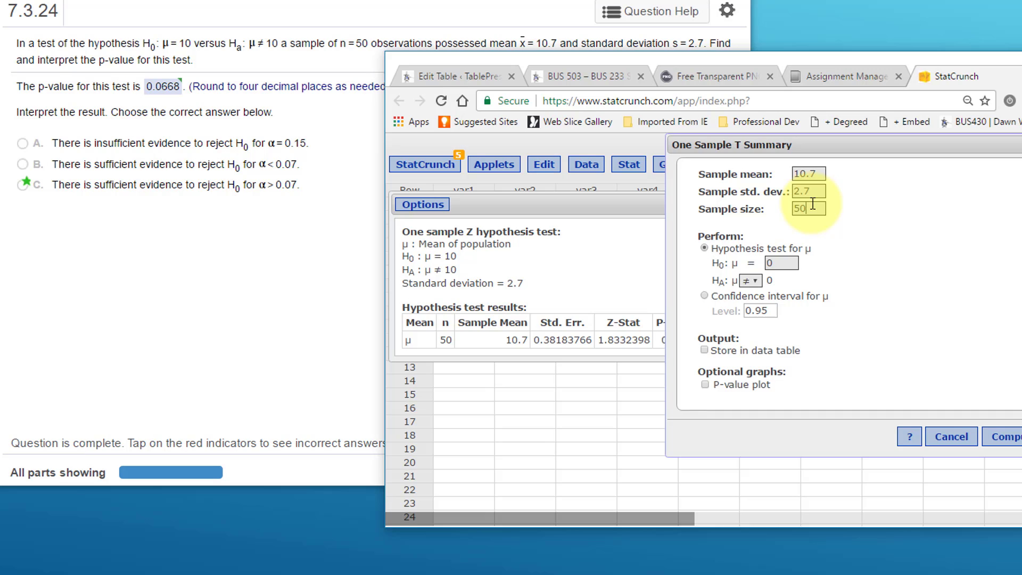
Compute the T test with a null hypothesis mean of 10 and place its results window directly below the Z test results
double_click(763, 265)
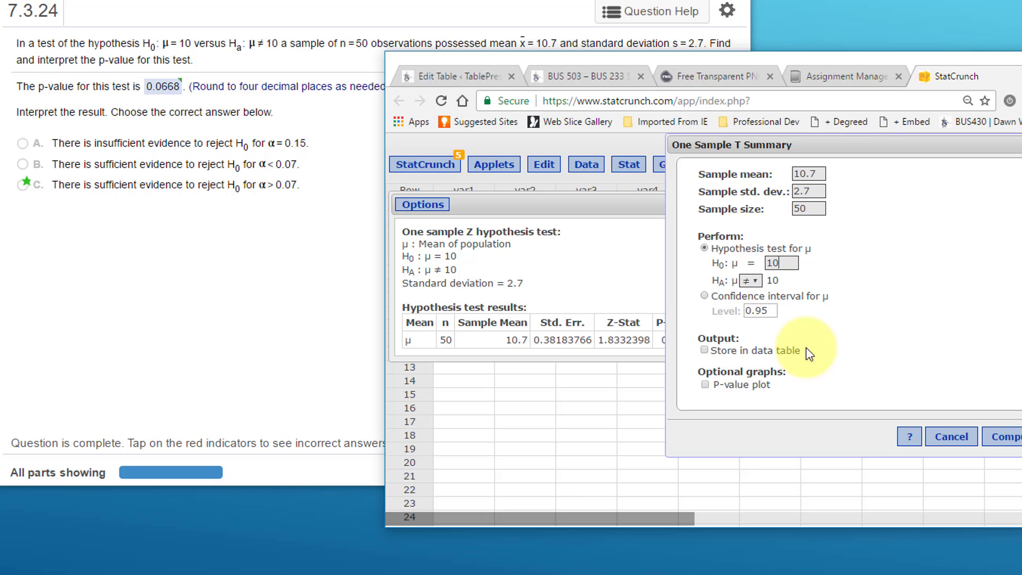
left_click(1004, 436)
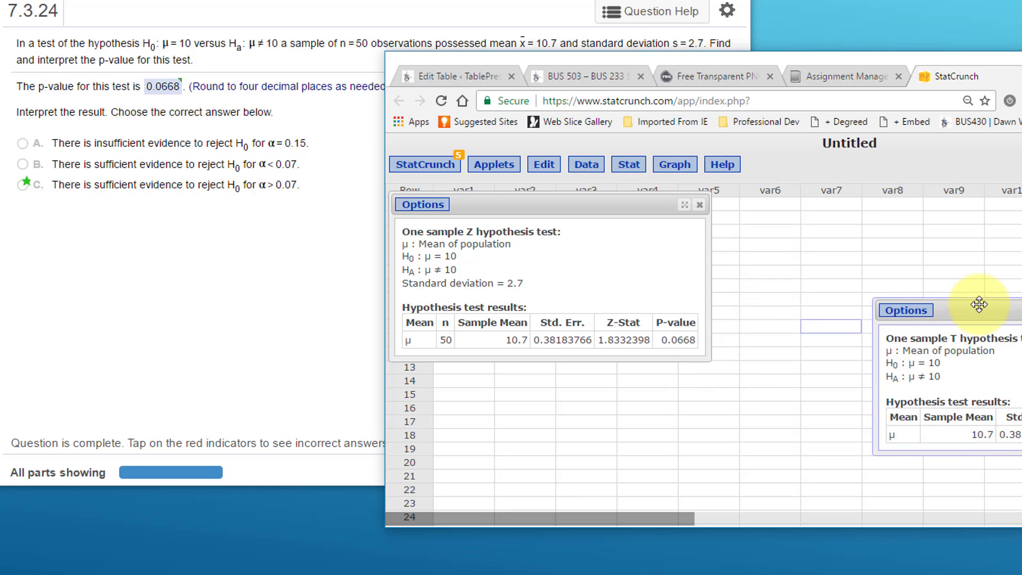
left_click_drag(948, 304, 461, 362)
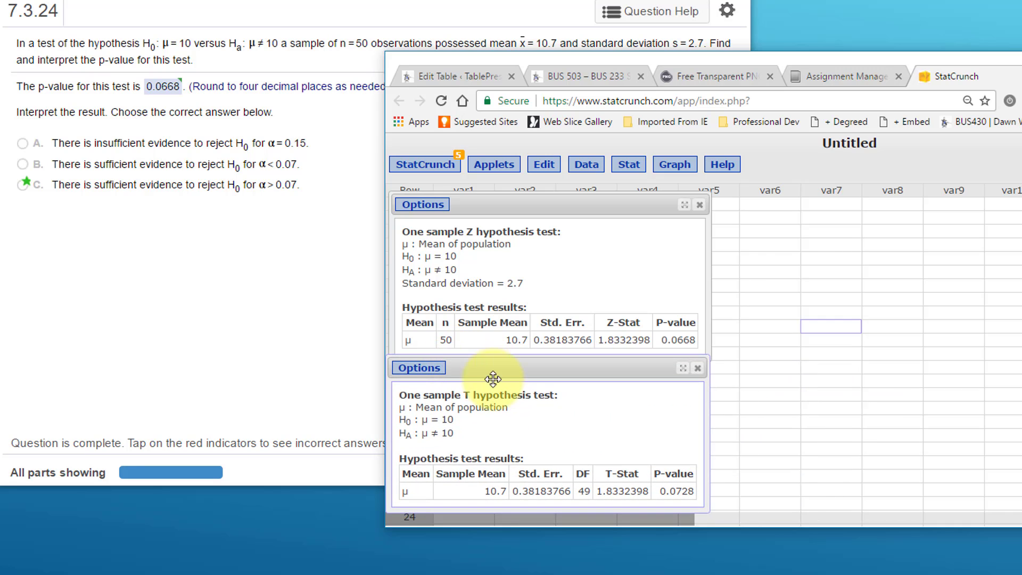